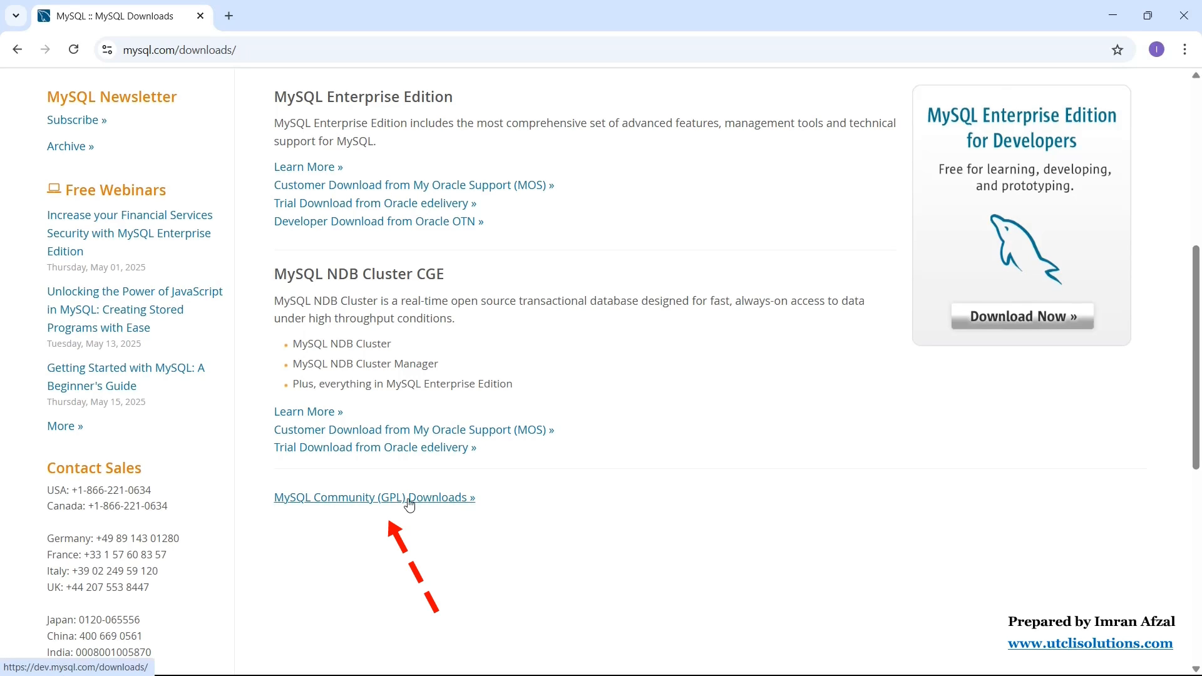
- Download the 353.7M MySQL Installer 8.0.42 for Windows from MySQL Community Downloads without logging in or signing up
click(407, 499)
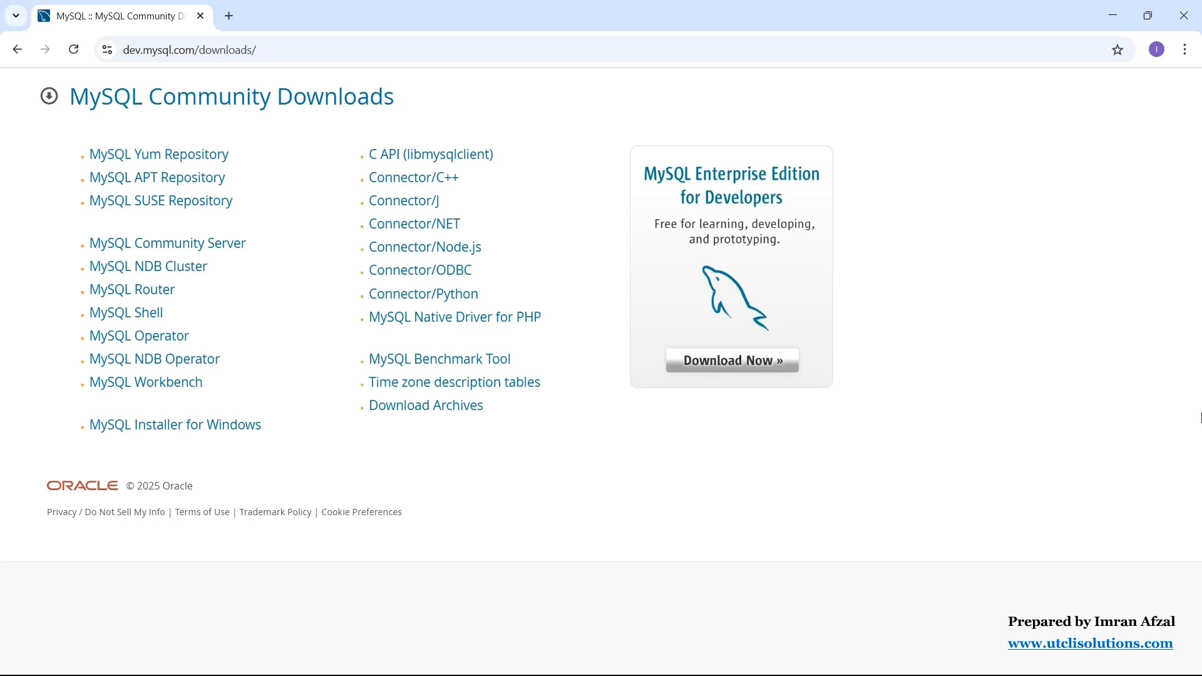
click(201, 433)
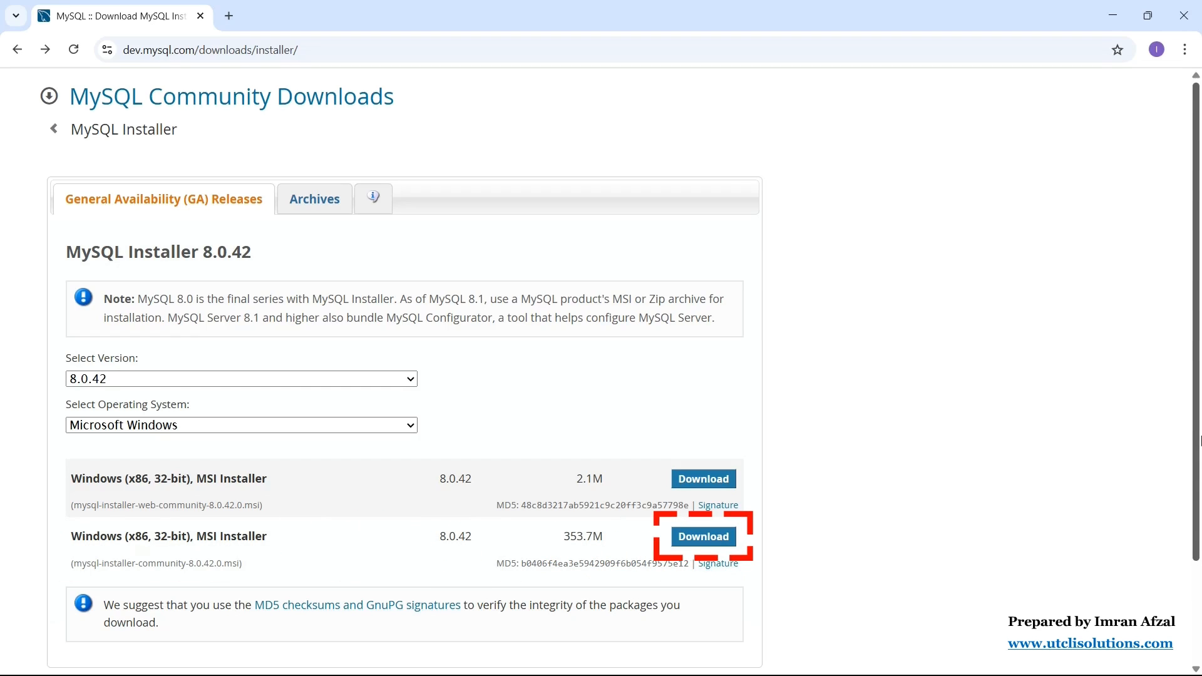
click(720, 546)
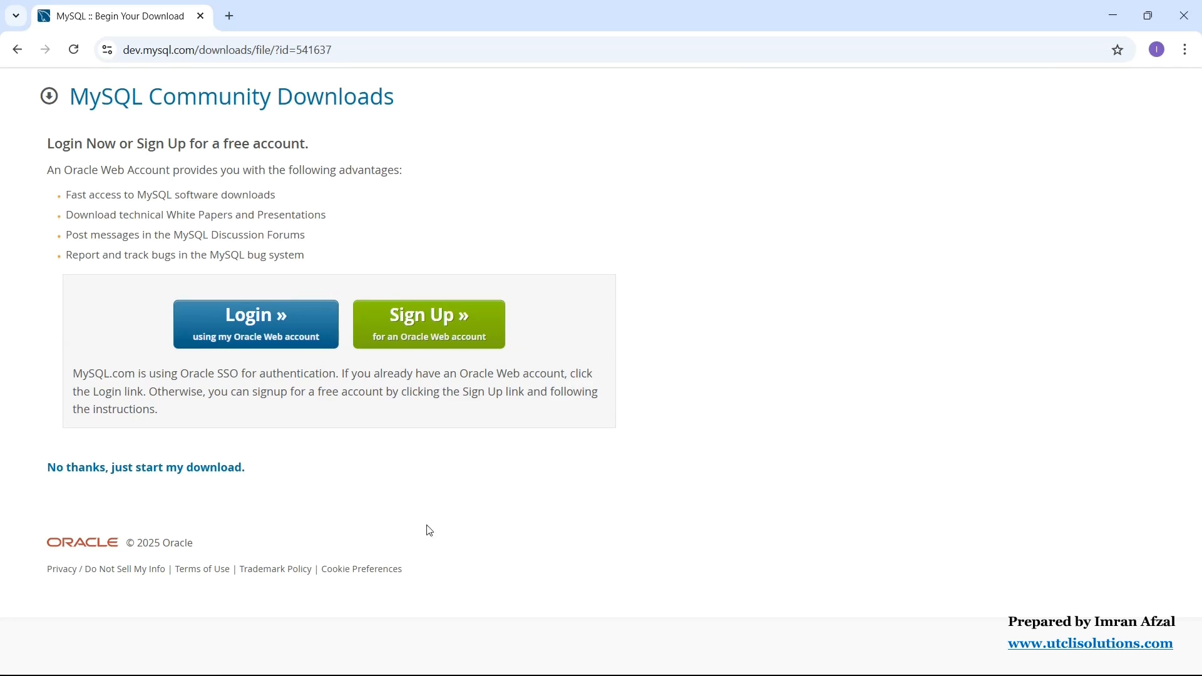
click(183, 477)
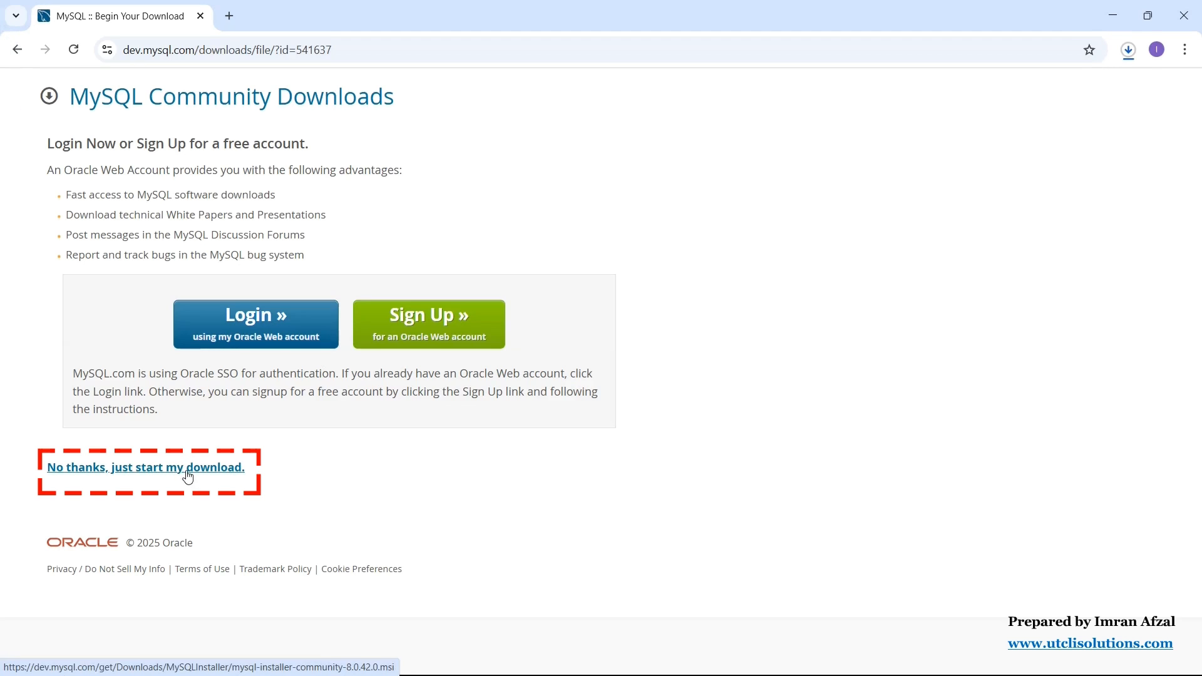
- Launch the downloaded MySQL installer and install all listed products using the Full setup type
click(1128, 50)
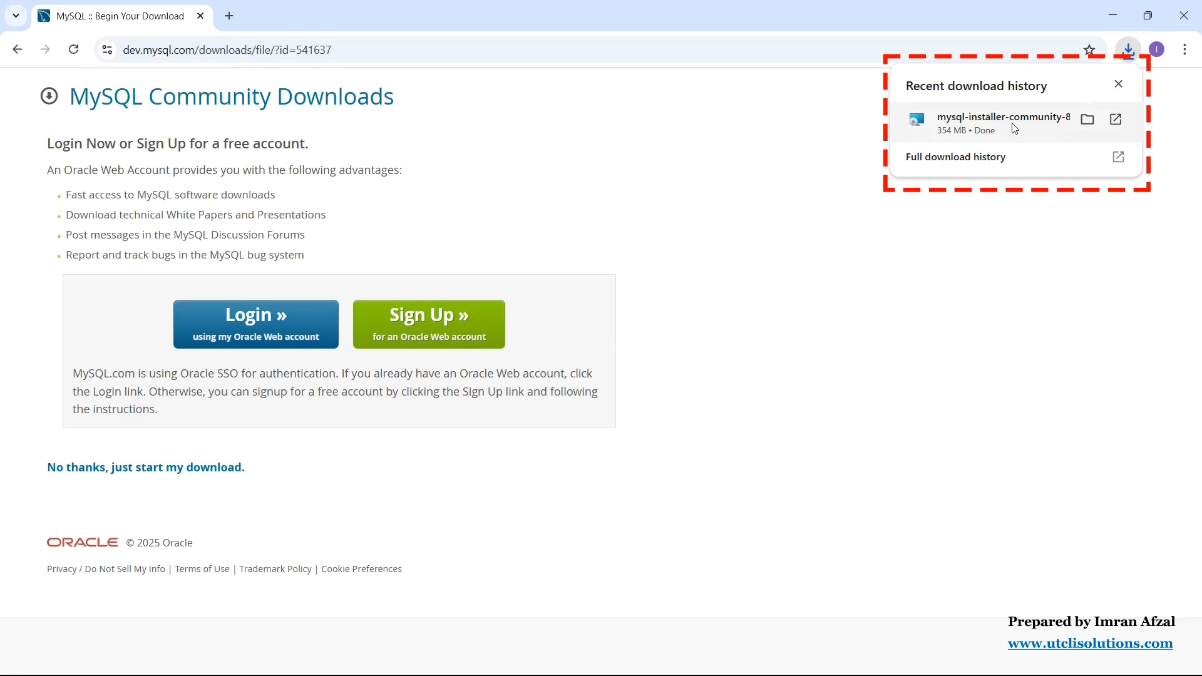
click(1011, 123)
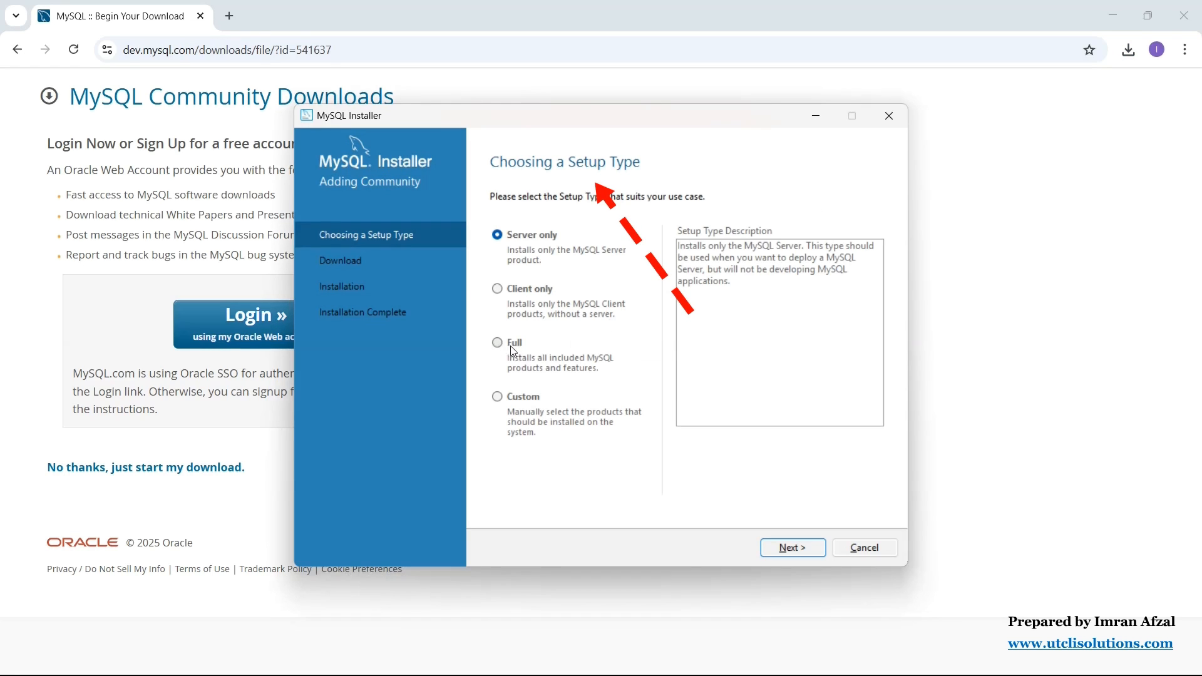
click(511, 348)
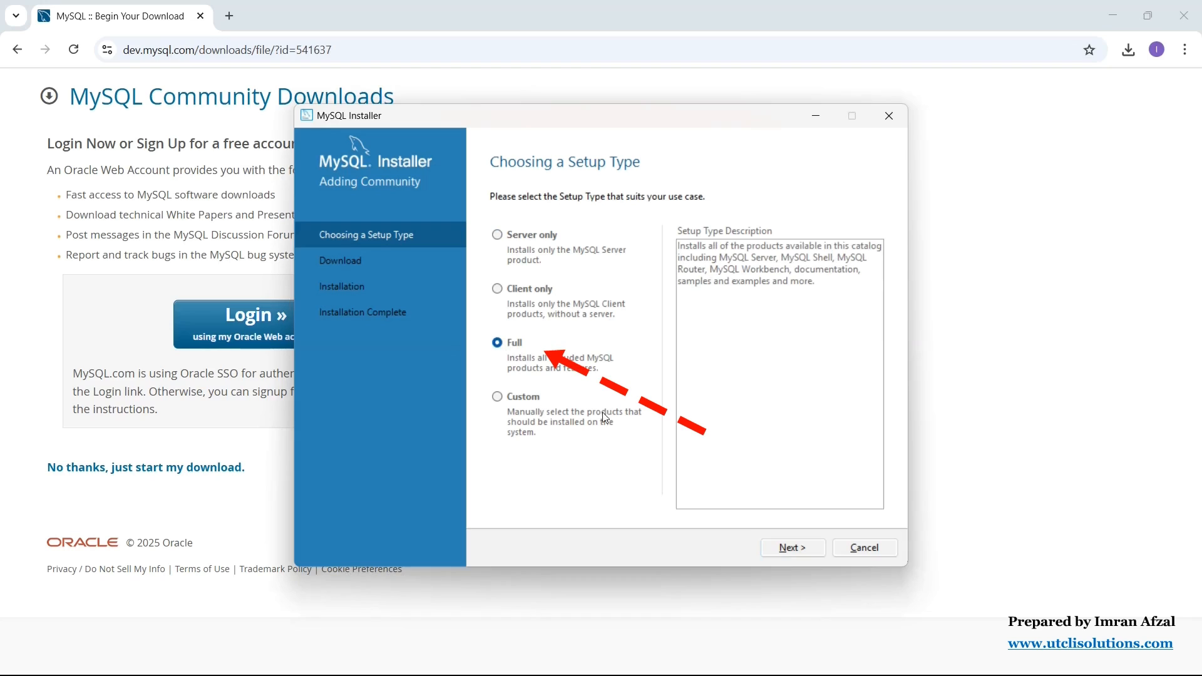
click(793, 548)
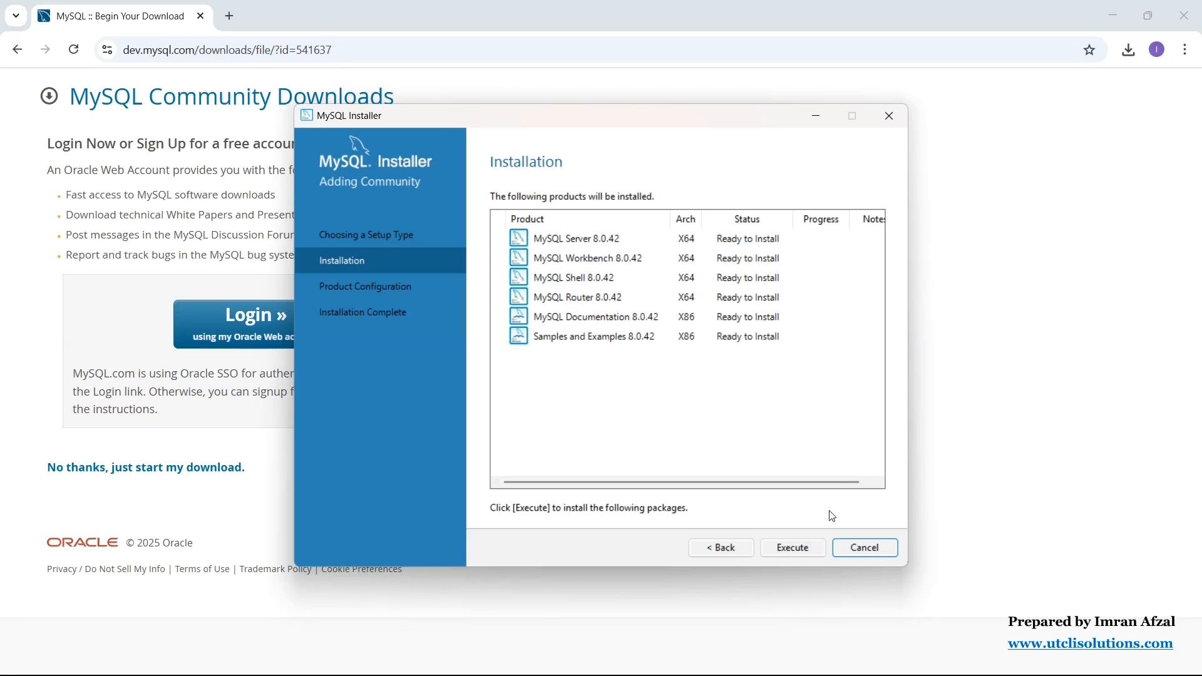
click(793, 548)
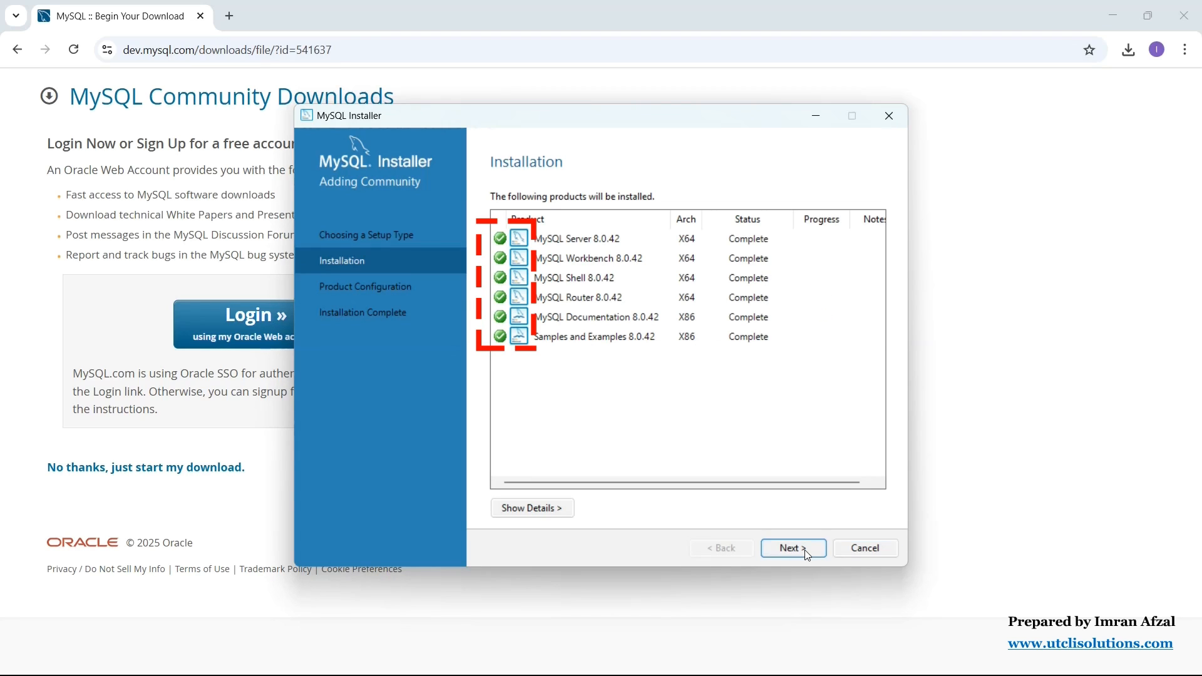
- Accept the Development Computer configuration with TCP/IP port 3306 and strong password encryption for MySQL Server
click(808, 556)
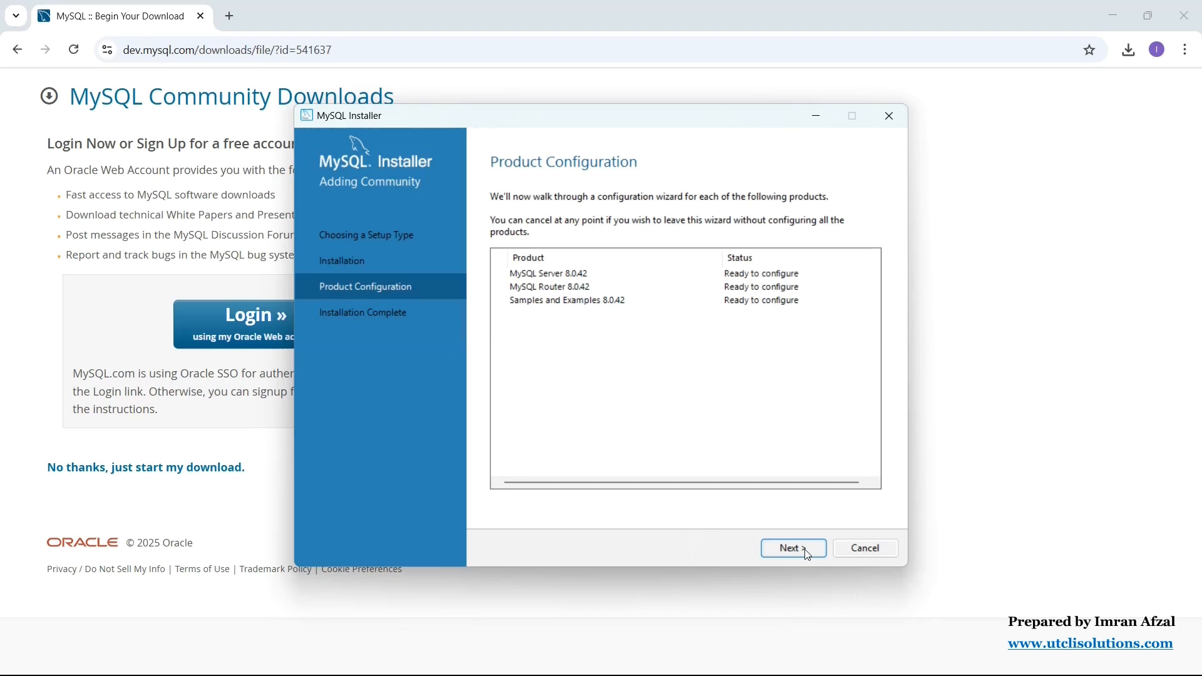
click(808, 556)
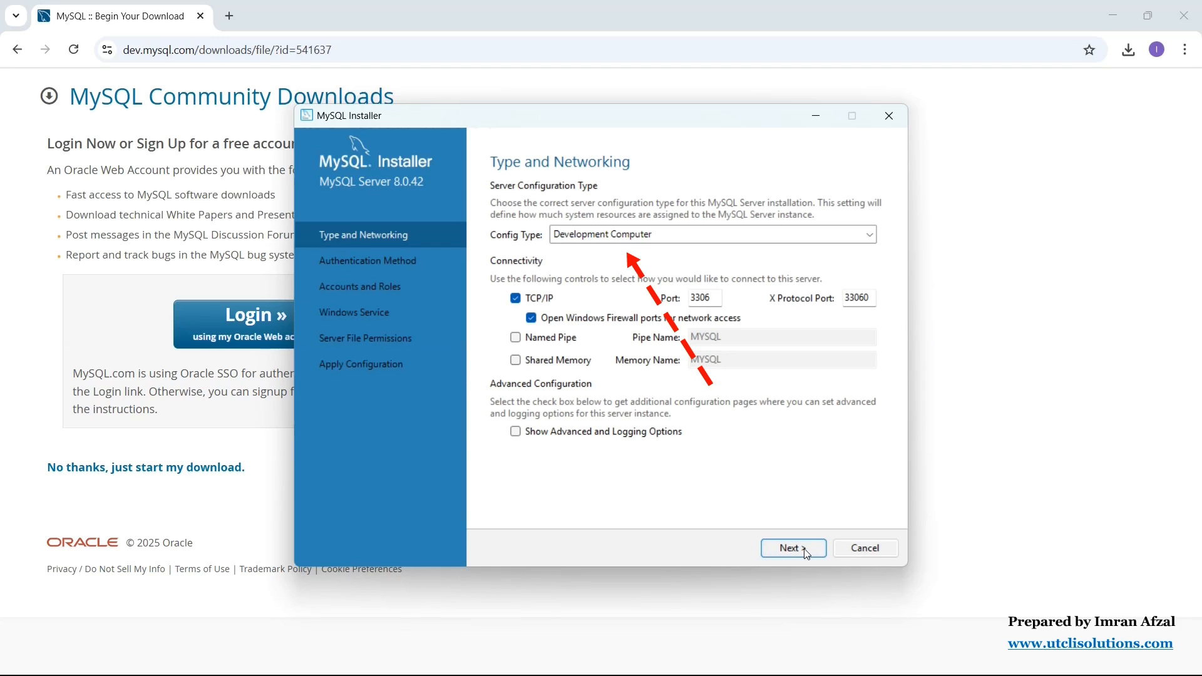
click(1178, 621)
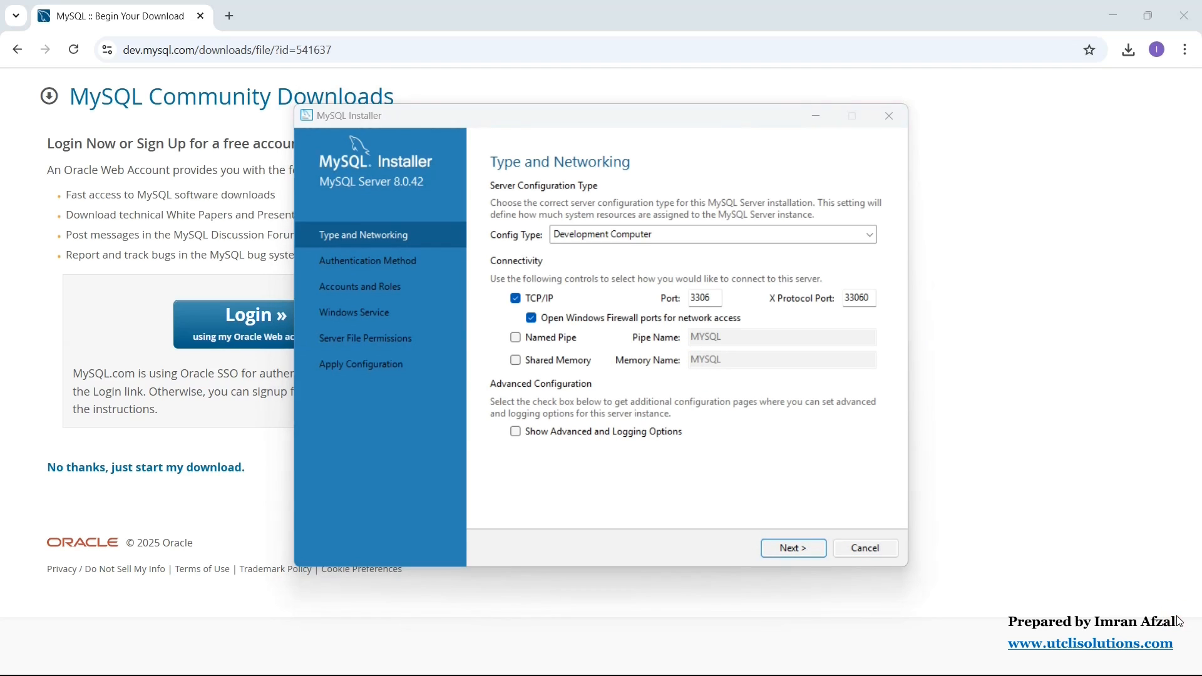
click(725, 503)
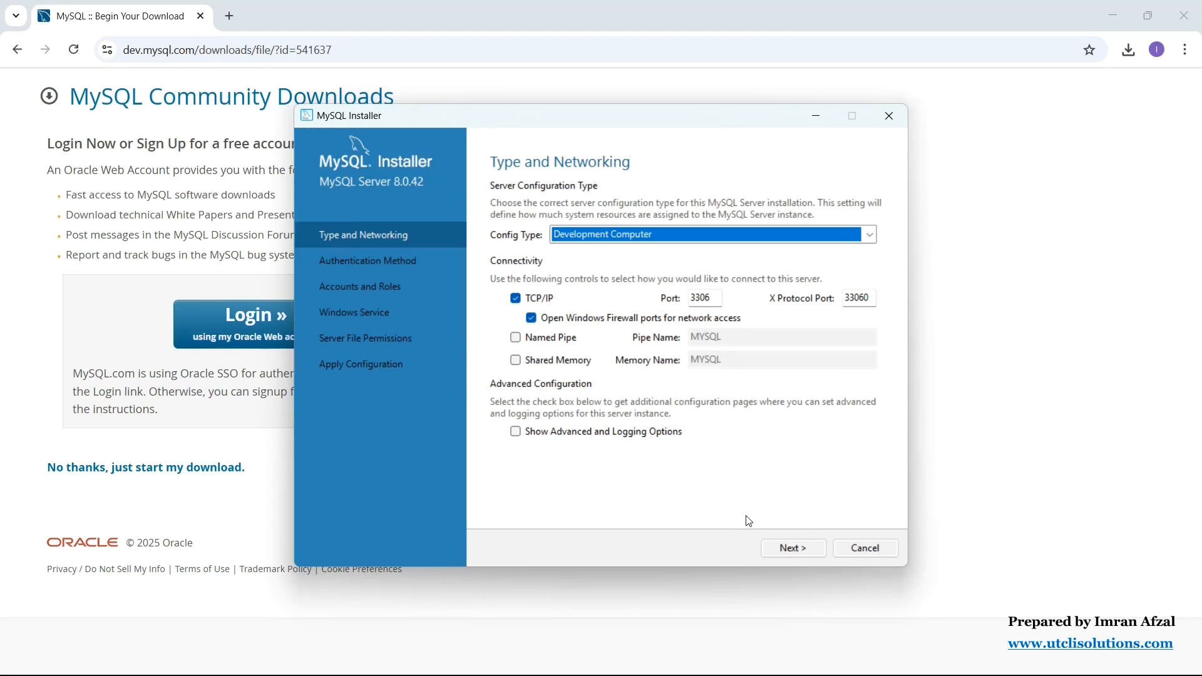
click(801, 549)
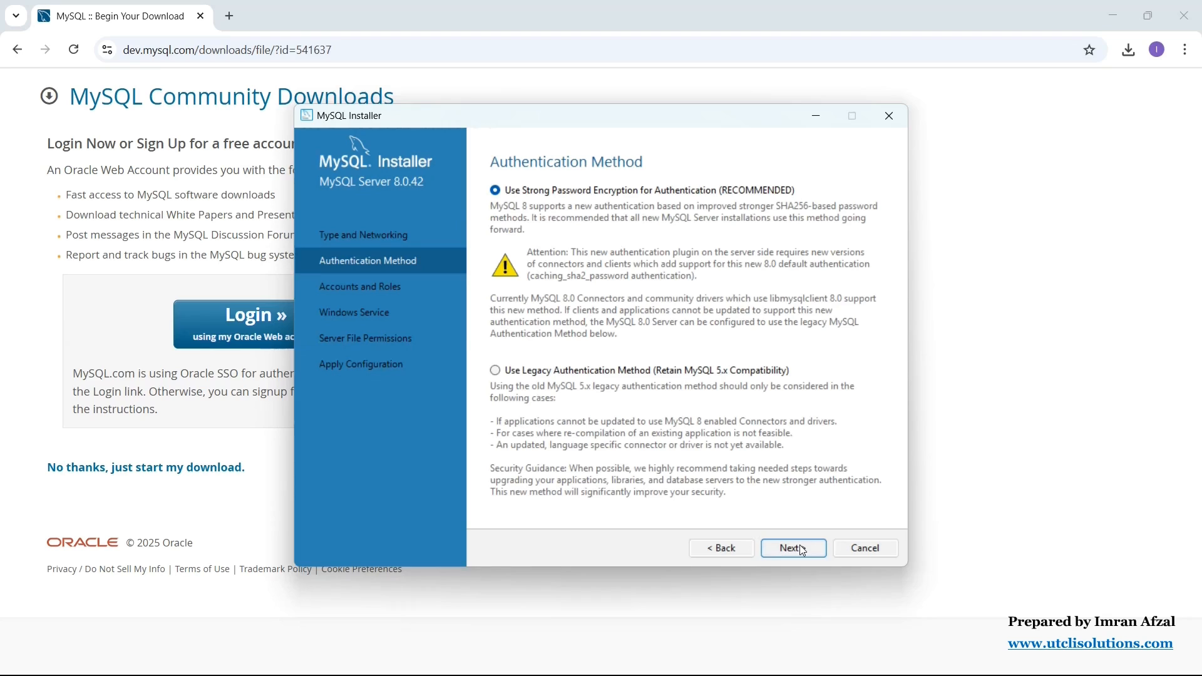
click(800, 544)
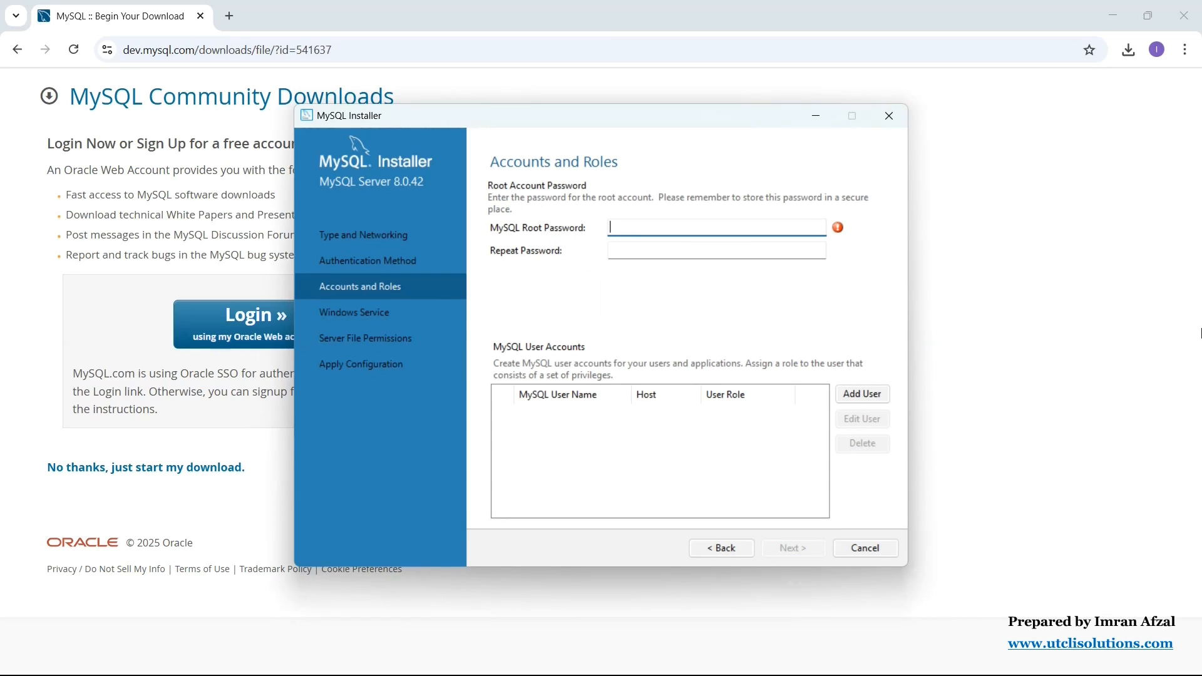
- Enter and repeat the MySQL root password, and accept the account settings without adding user accounts
text(••••••••••••••••••)
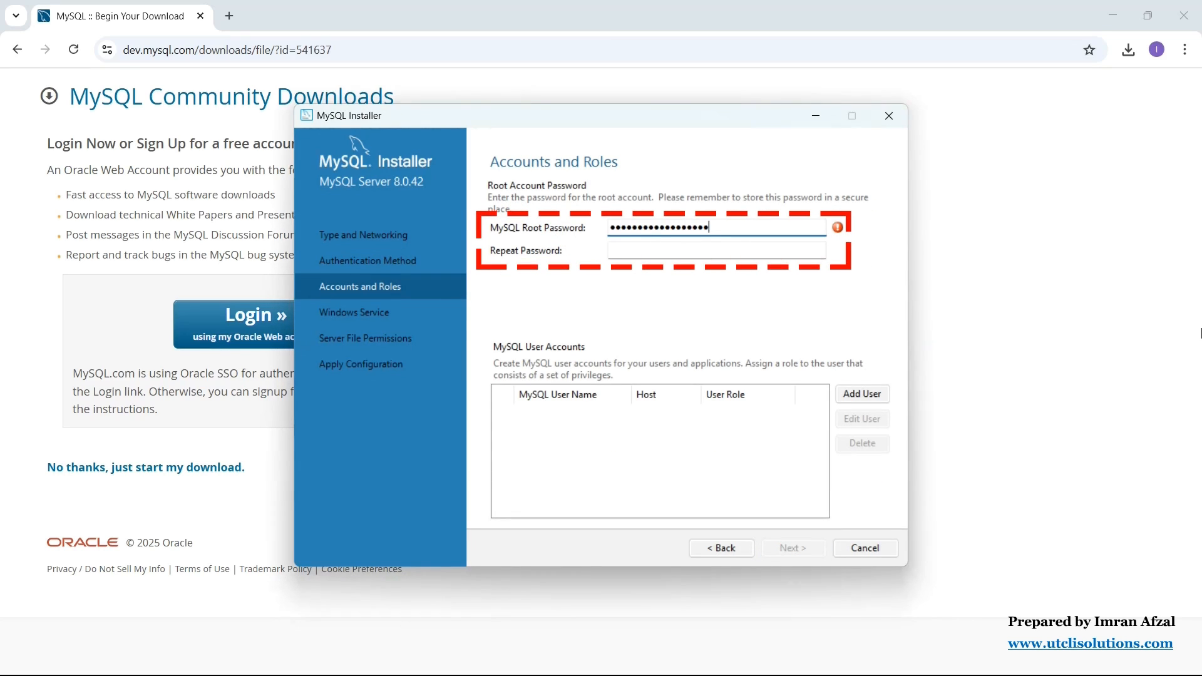
key(Tab)
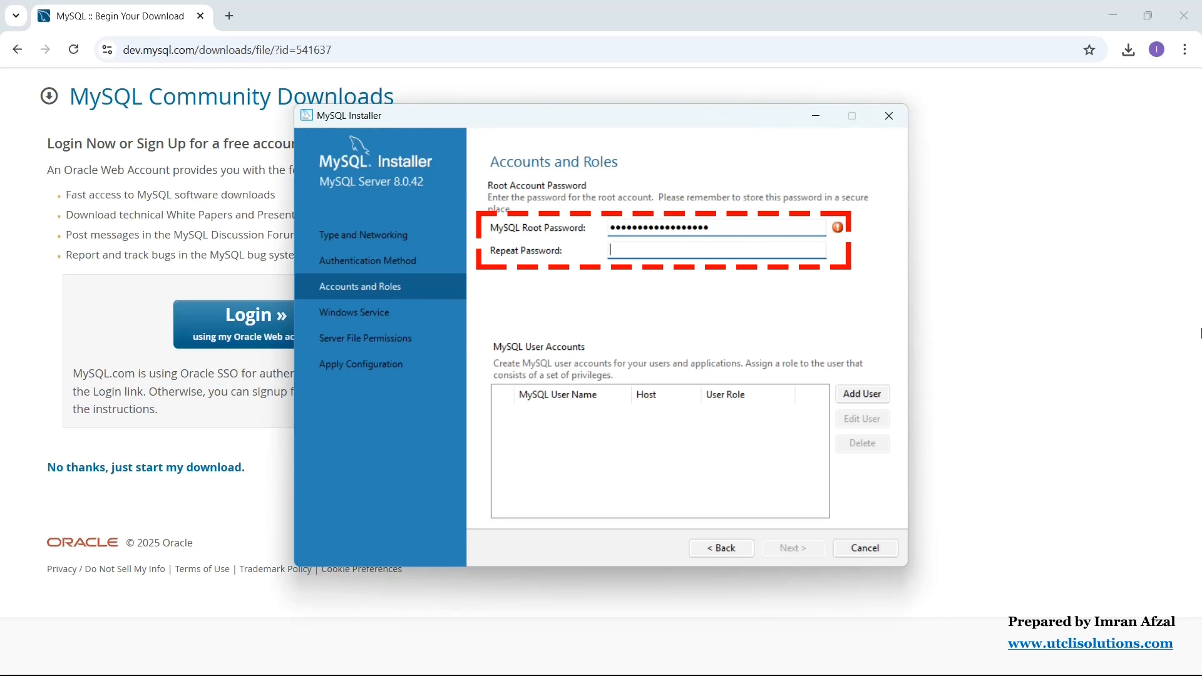
text(••••••••••••••••••)
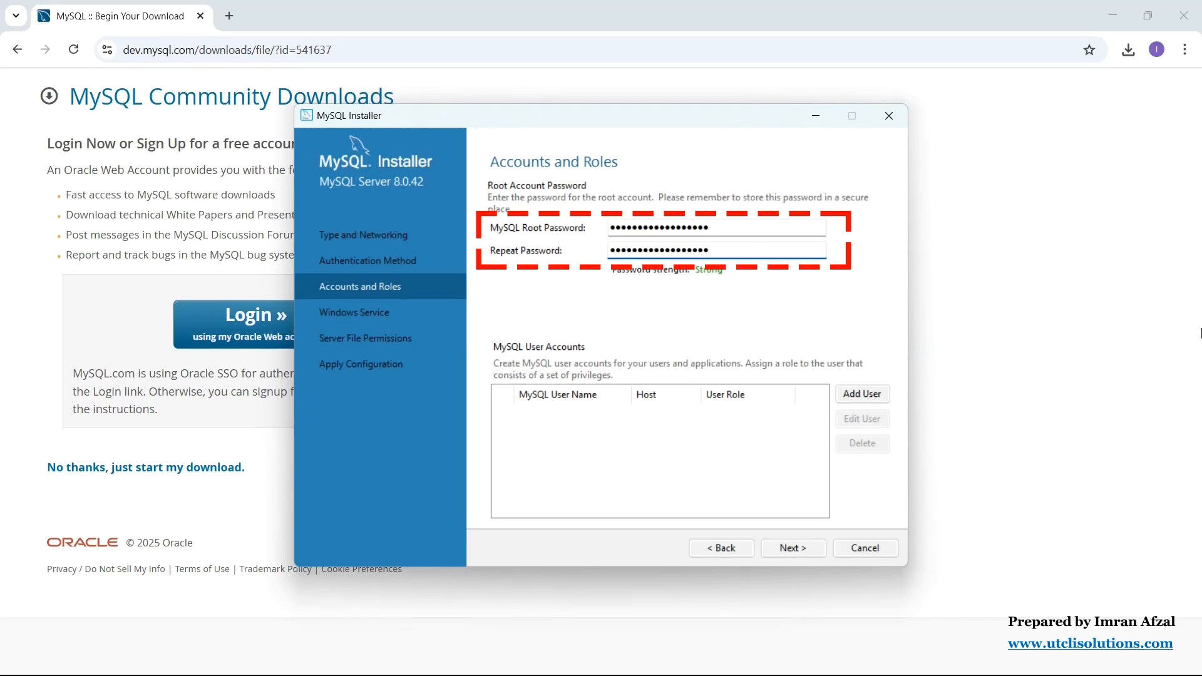
click(791, 550)
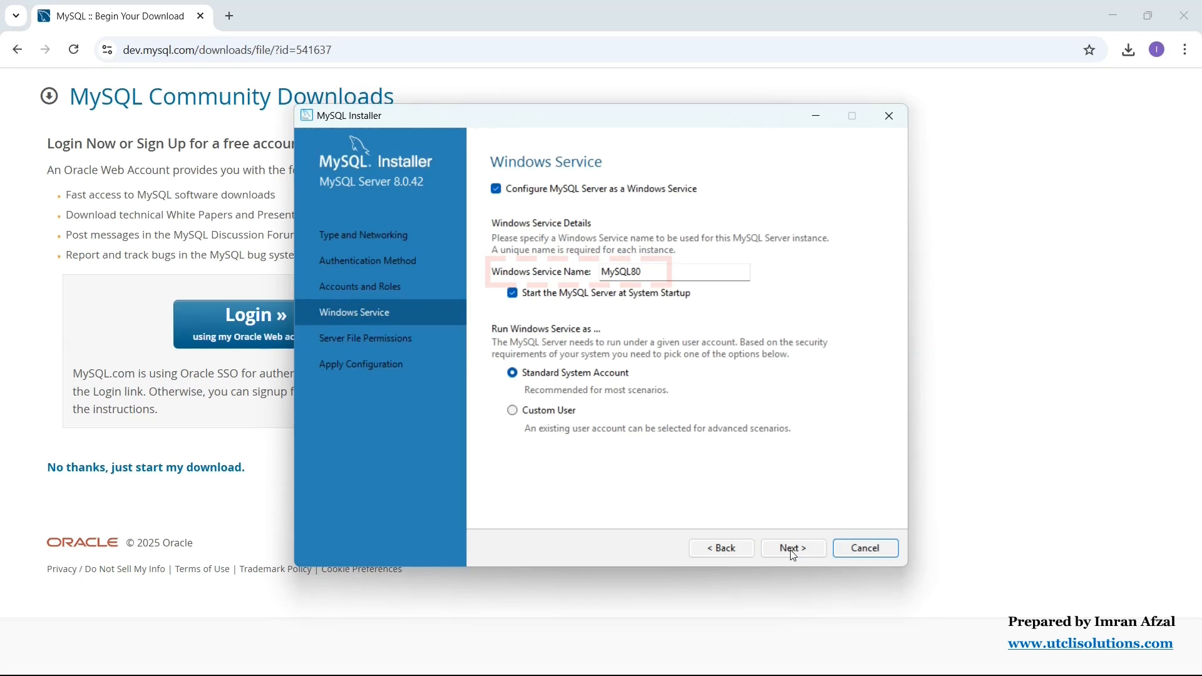
- Accept the MySQL80 Windows service and the full-access server file permissions, and apply the MySQL Server configuration
click(793, 555)
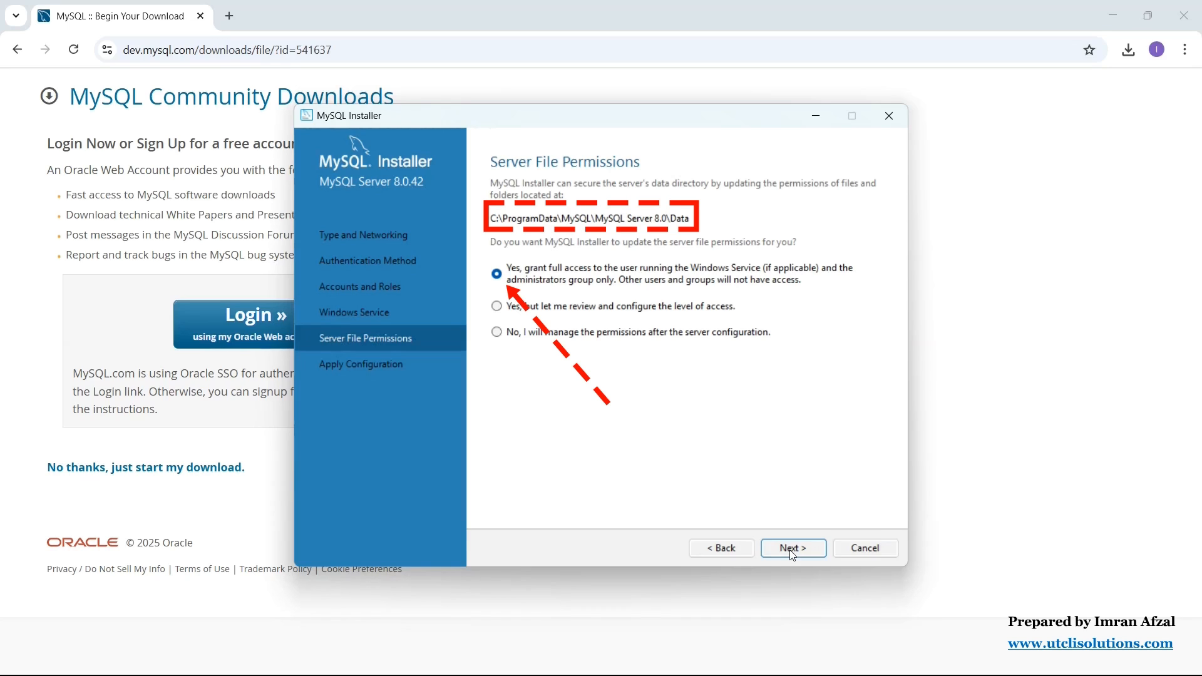
click(793, 549)
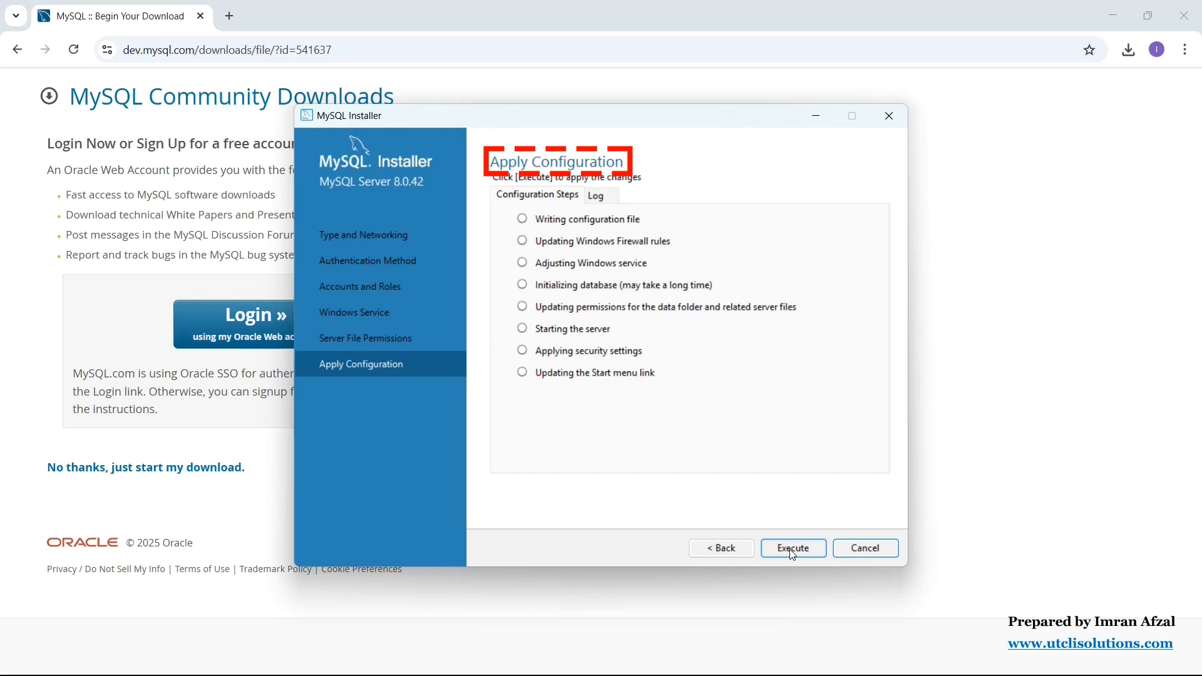
click(792, 550)
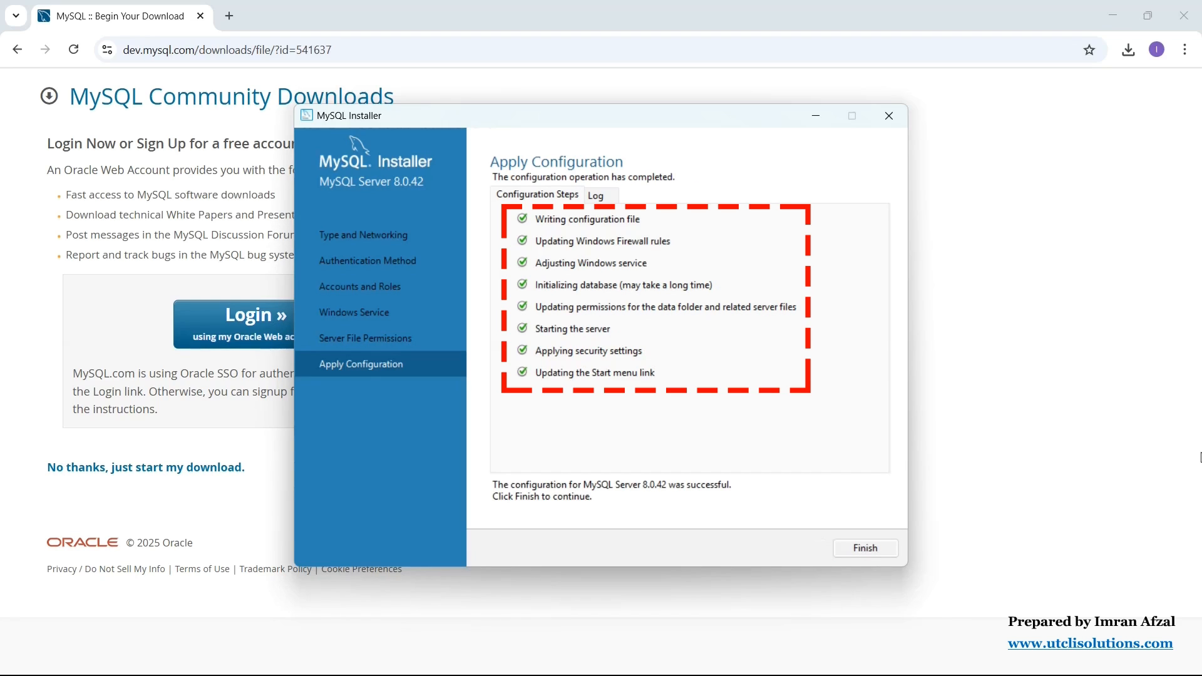
click(886, 548)
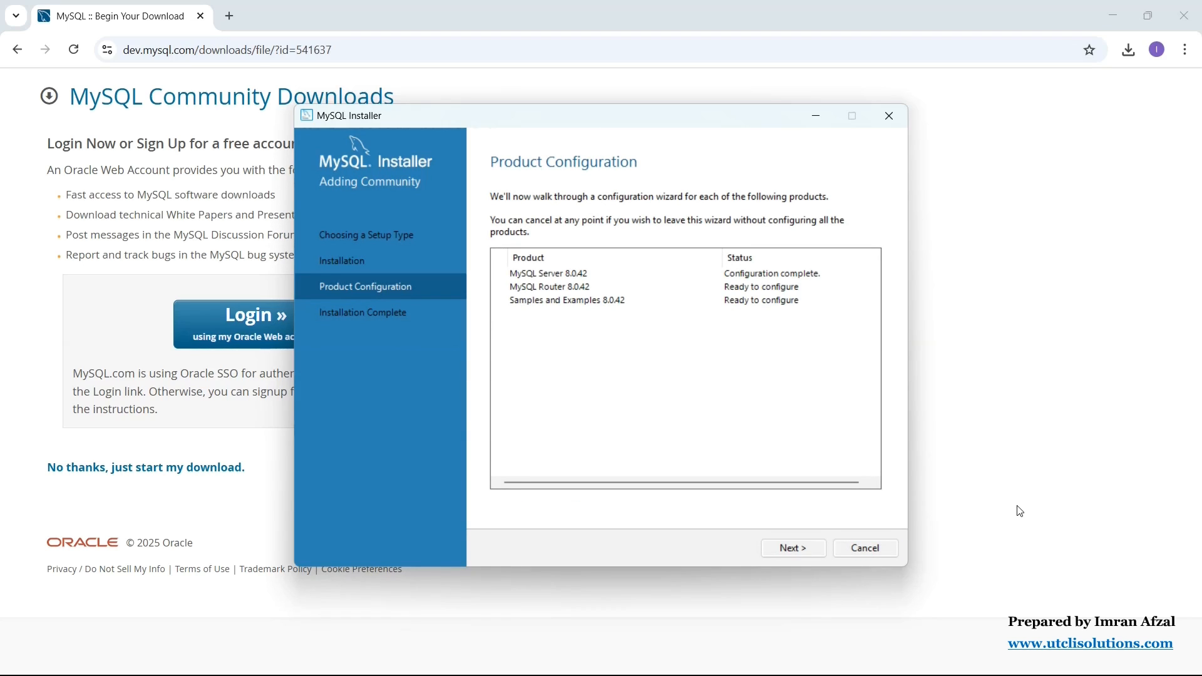
- Complete the MySQL Router configuration without bootstrapping it for InnoDB Cluster
click(792, 551)
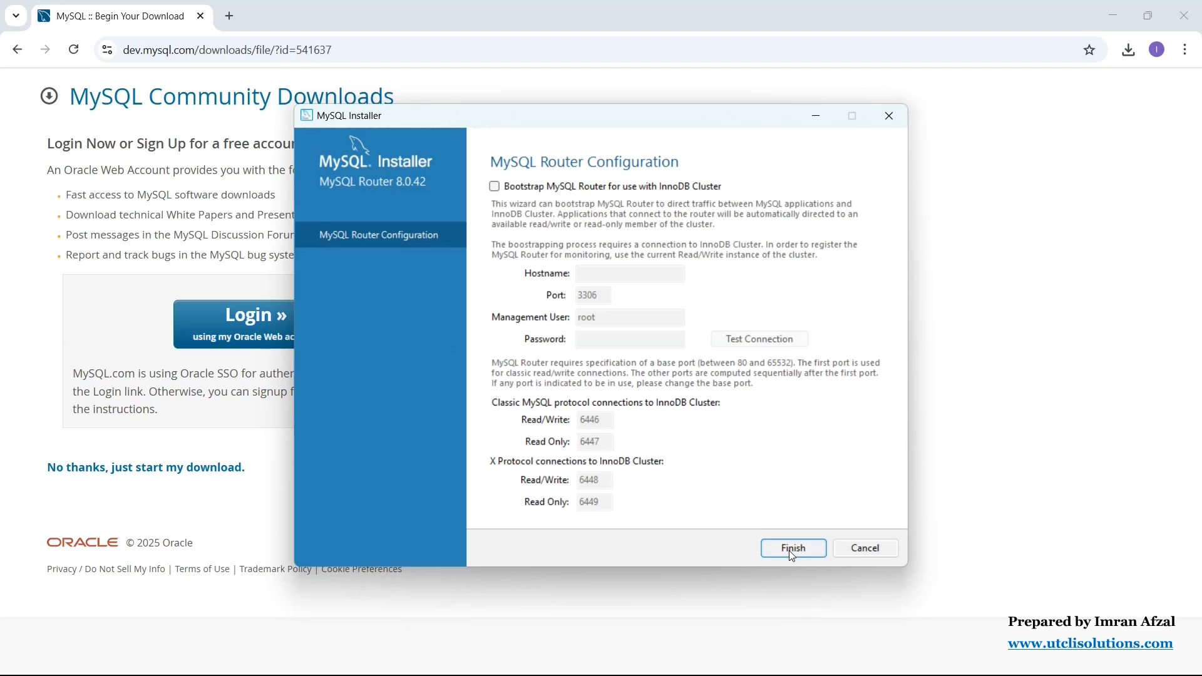
click(789, 551)
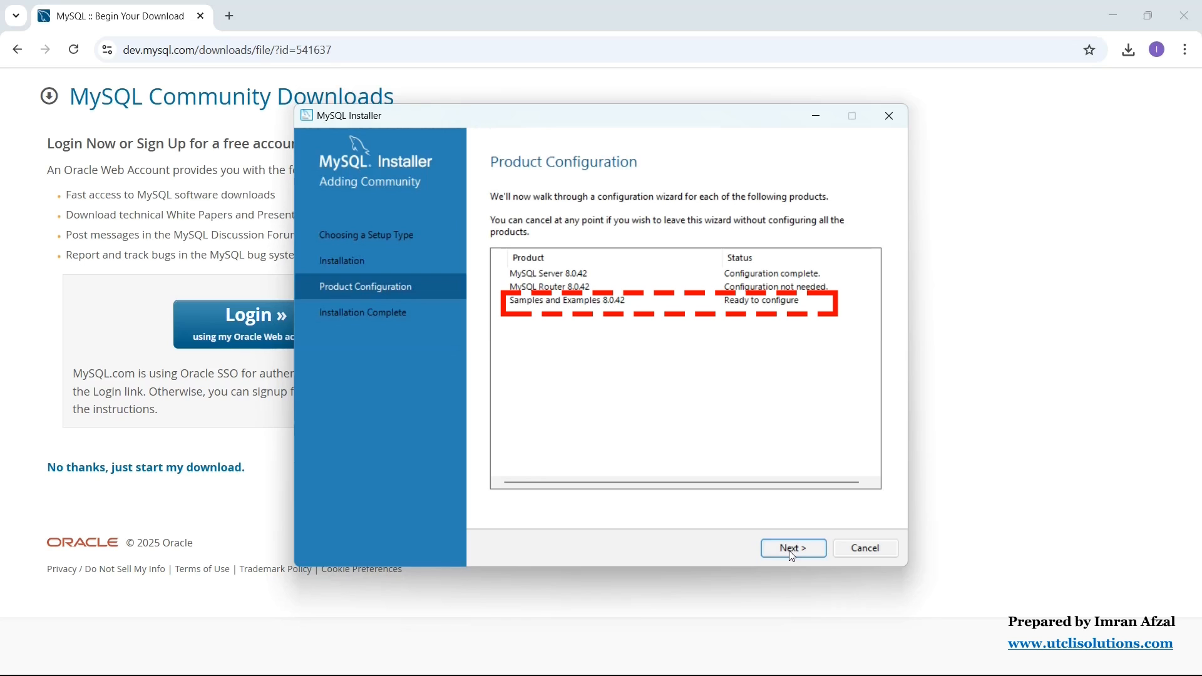
- Enter the root account's password for the Samples and Examples setup and check the connection to MySQL Server 8.0.42
click(792, 551)
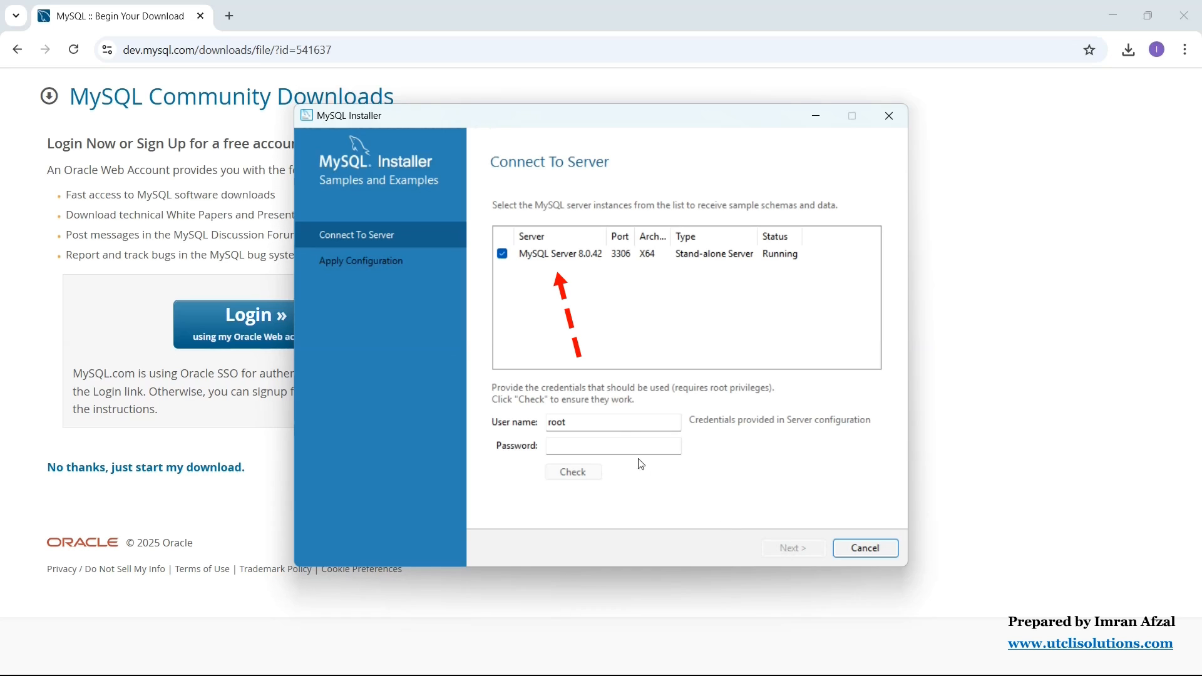
click(618, 442)
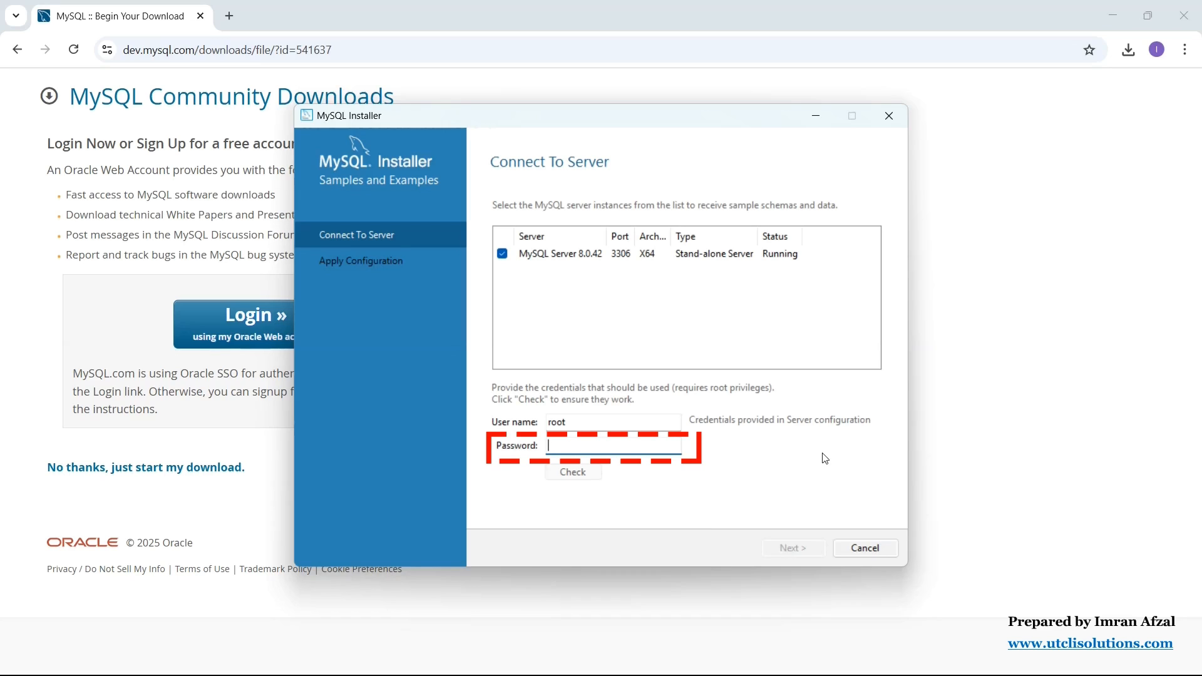
text(••••••••••••••••••)
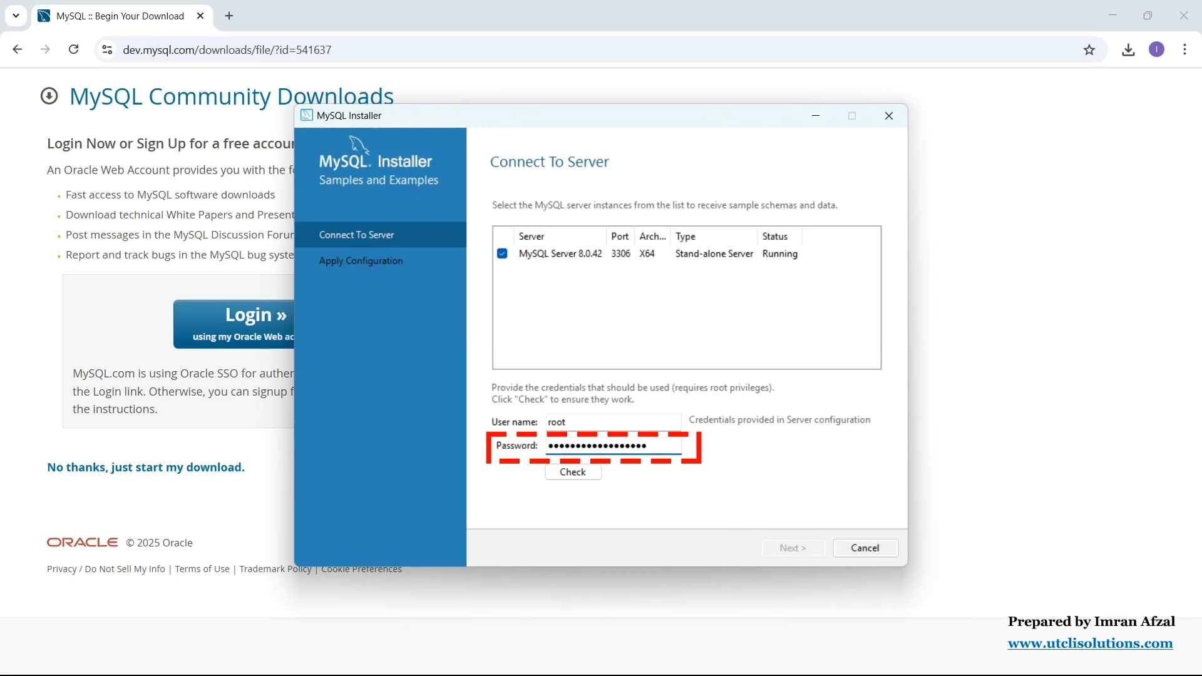
click(587, 478)
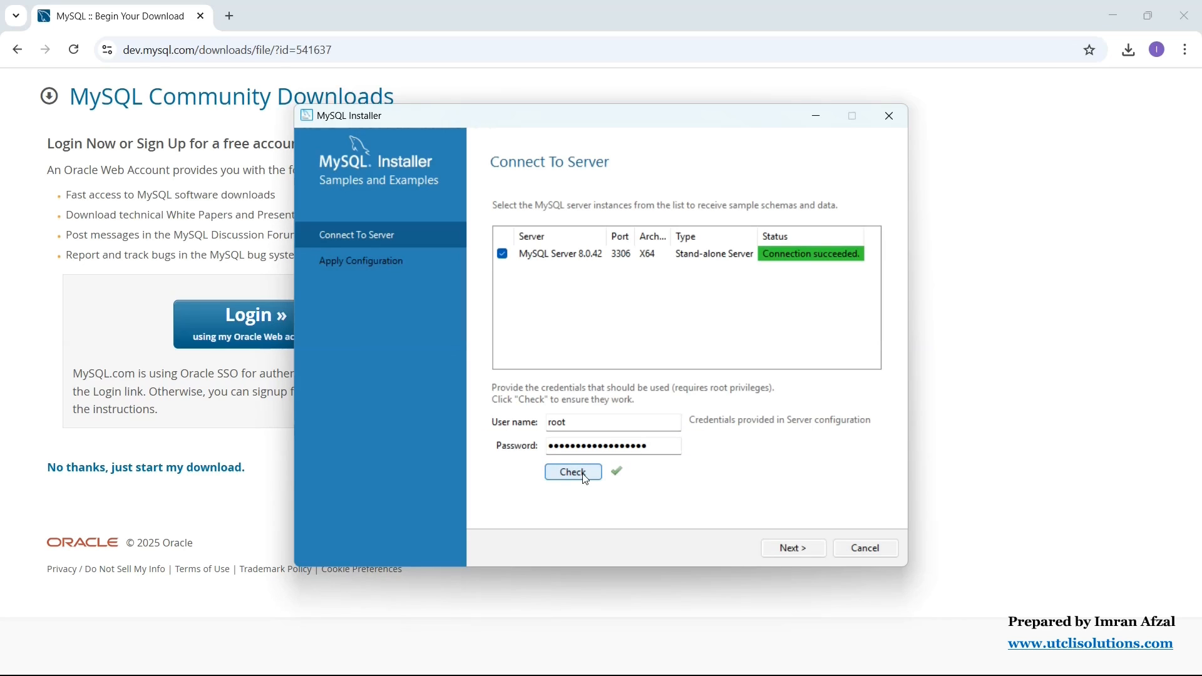
- Apply and finish the Samples and Examples configuration on the connected server
click(791, 548)
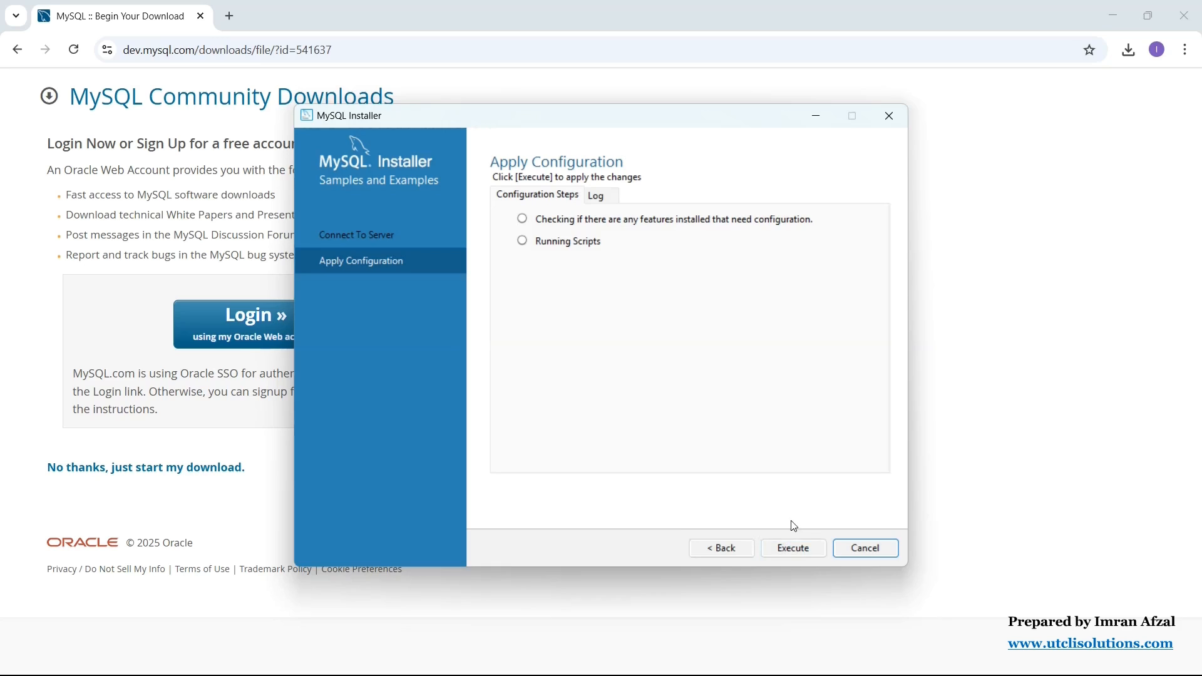
click(794, 553)
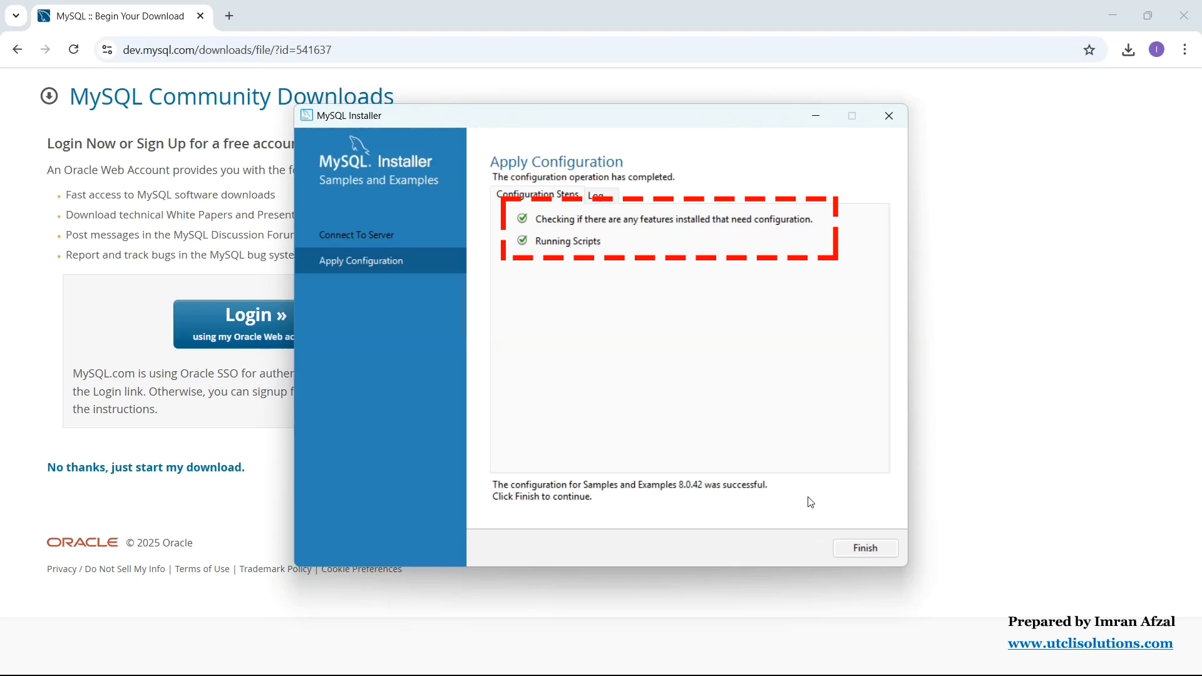
click(876, 552)
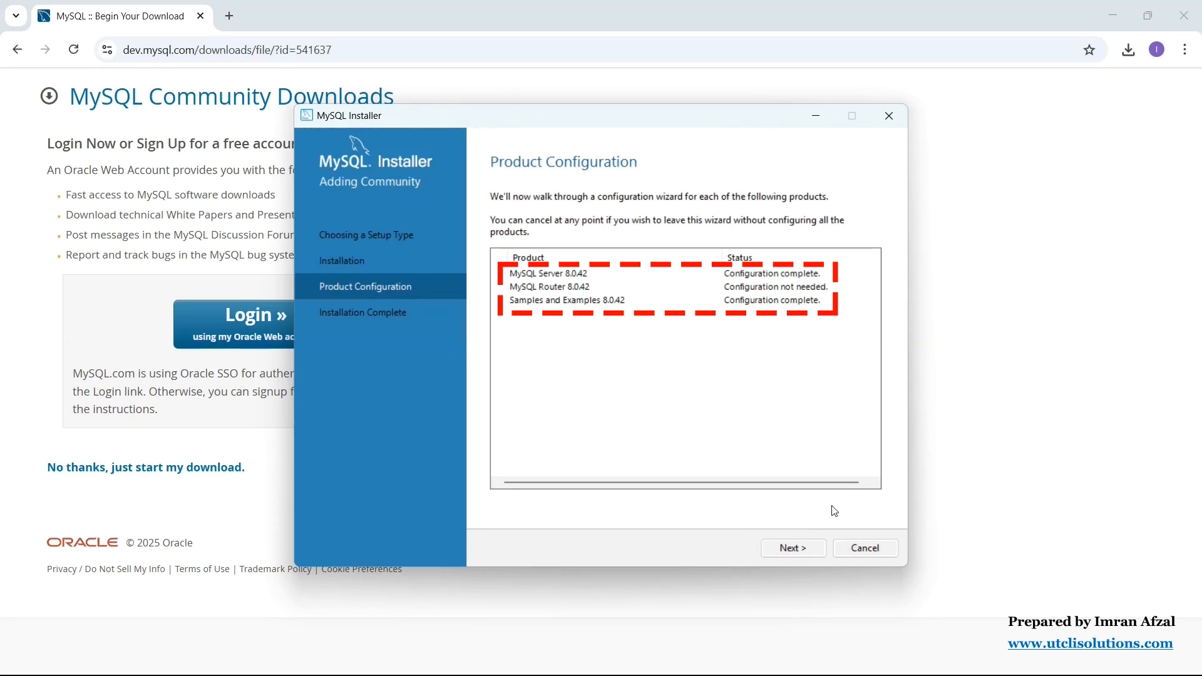
- Finish the MySQL installation with MySQL Workbench and MySQL Shell set to start after setup
click(808, 546)
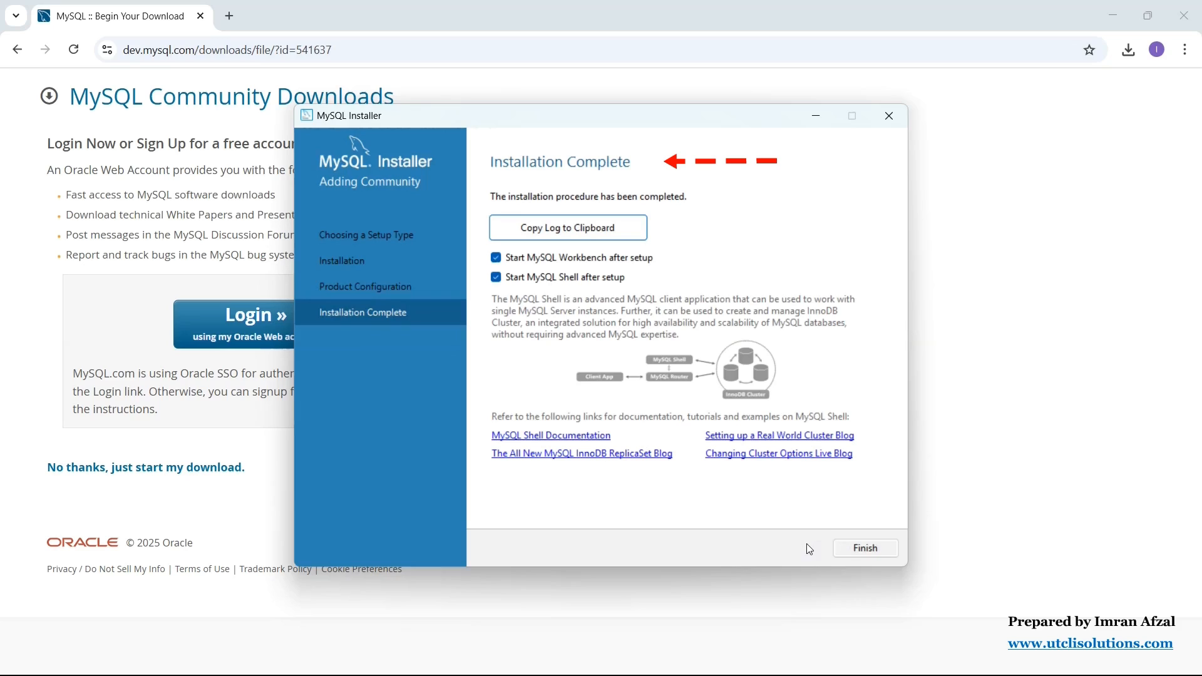
click(866, 549)
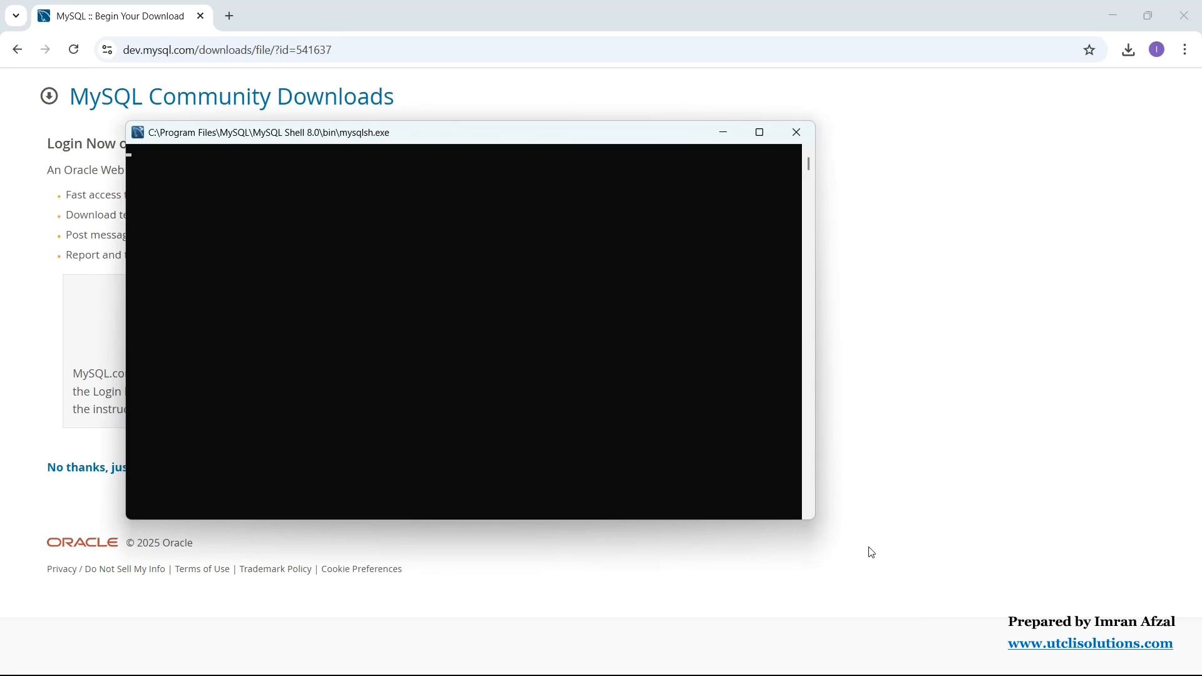